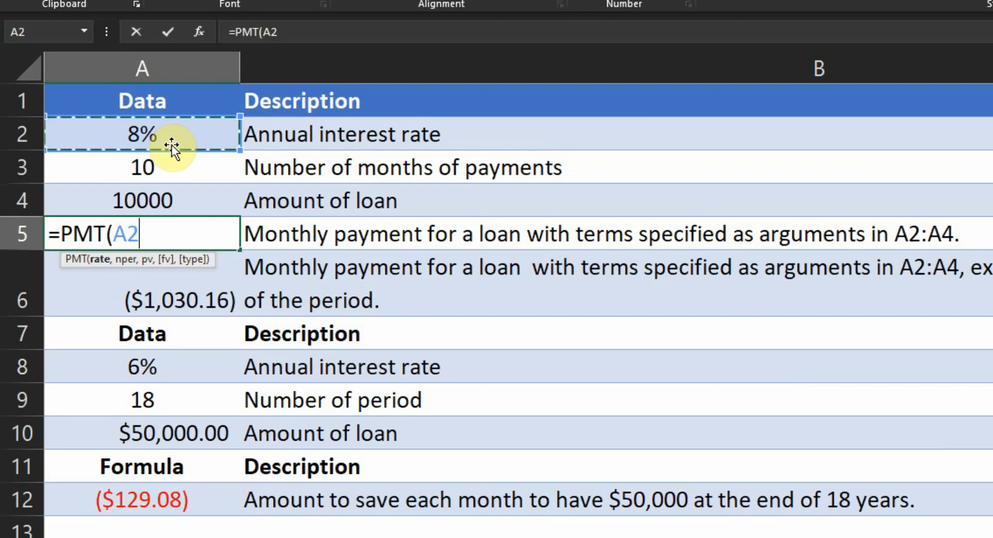
# Complete the monthly payment formula in A5 as =PMT(A2/12,A3,A4)
pyautogui.write('/12')
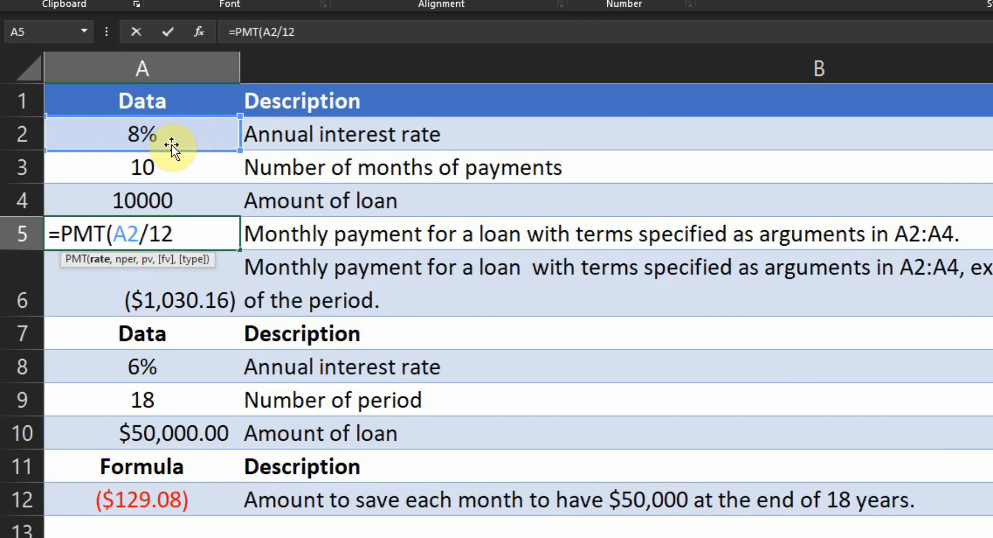
pyautogui.write(',')
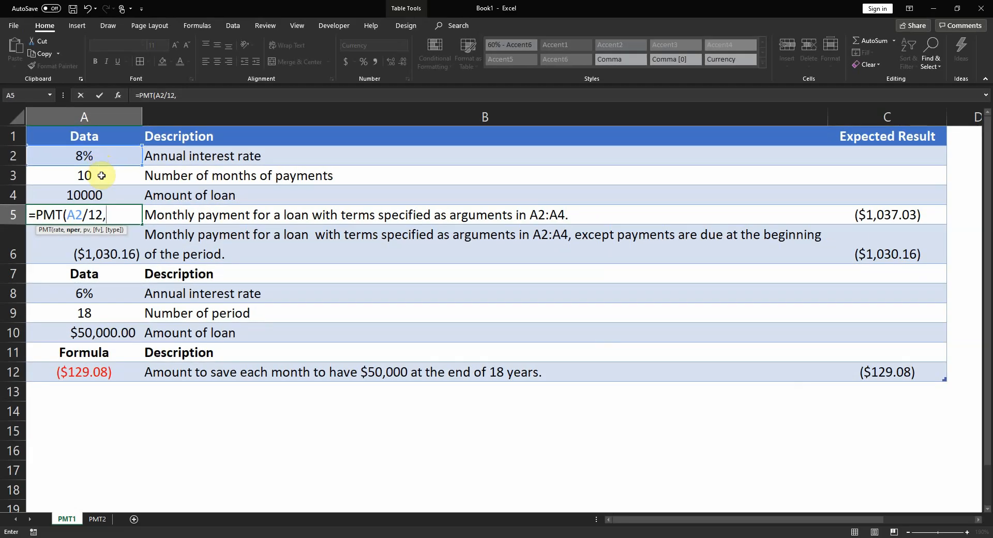
pyautogui.click(101, 176)
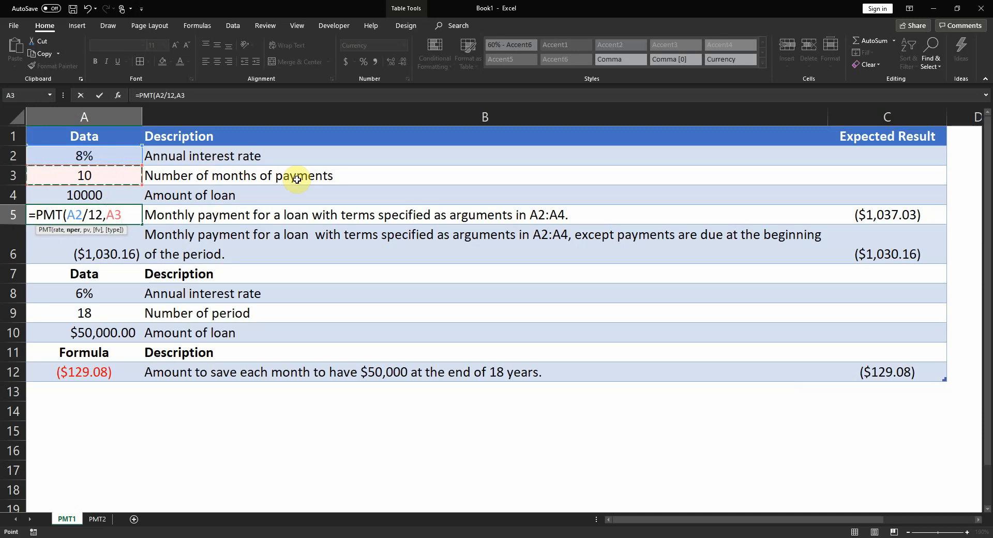
pyautogui.write(',')
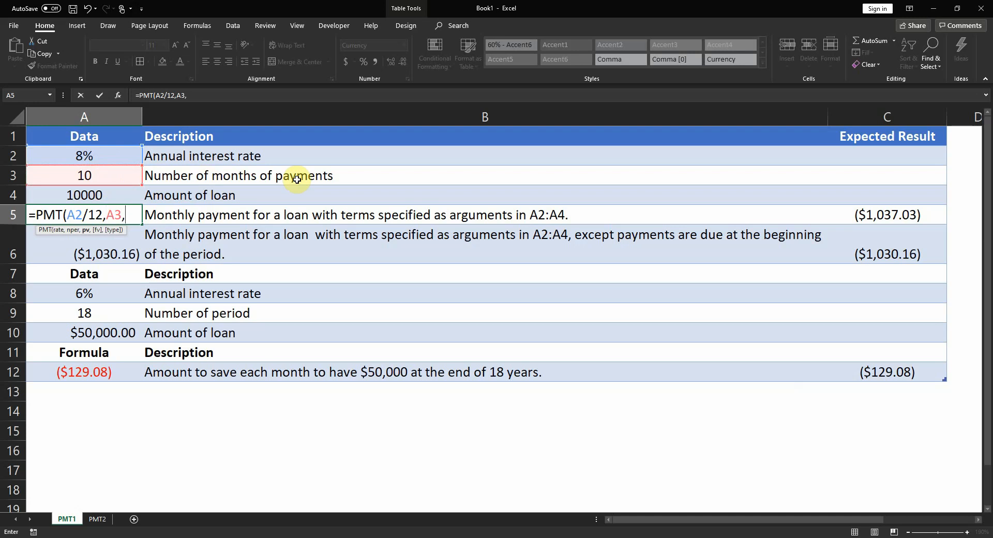
pyautogui.click(89, 195)
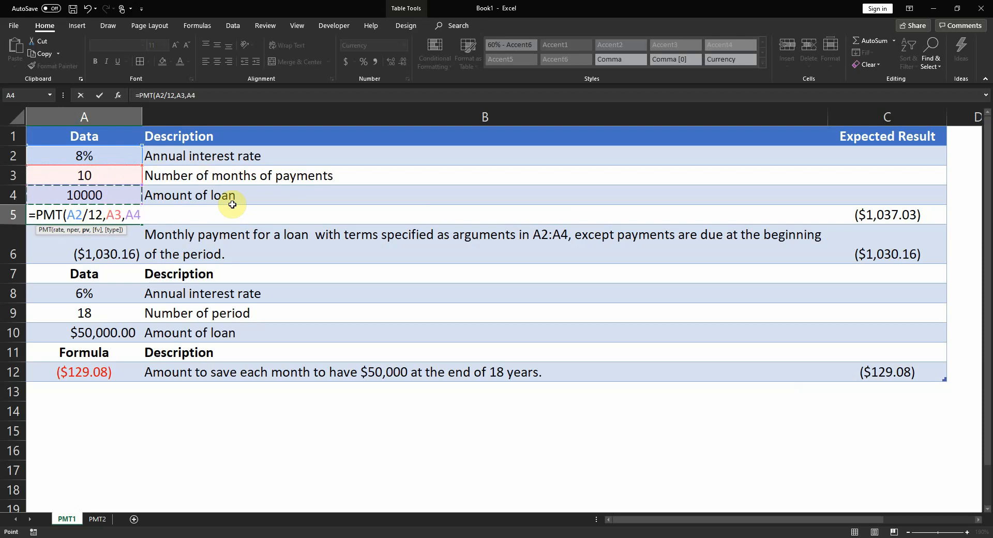
pyautogui.write(')')
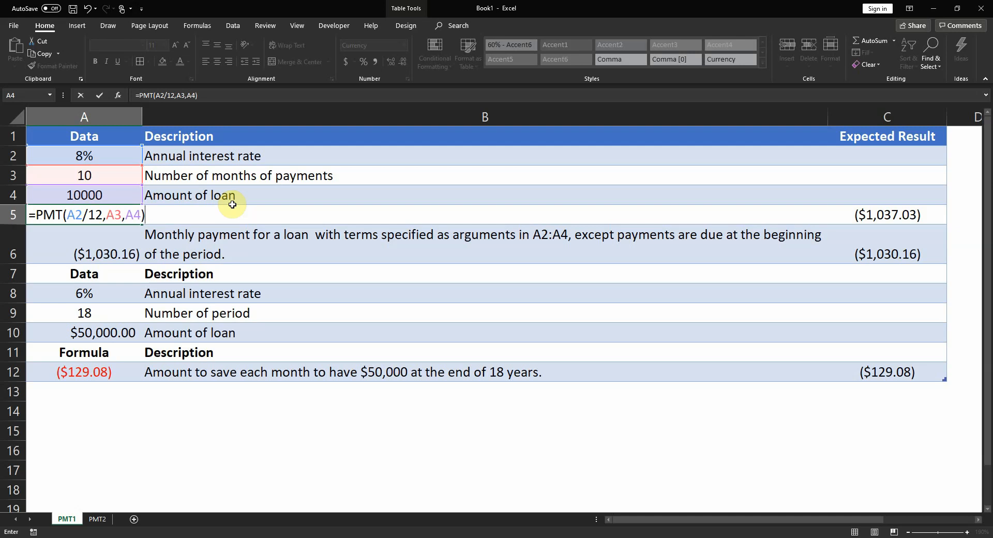
pyautogui.press('Return')
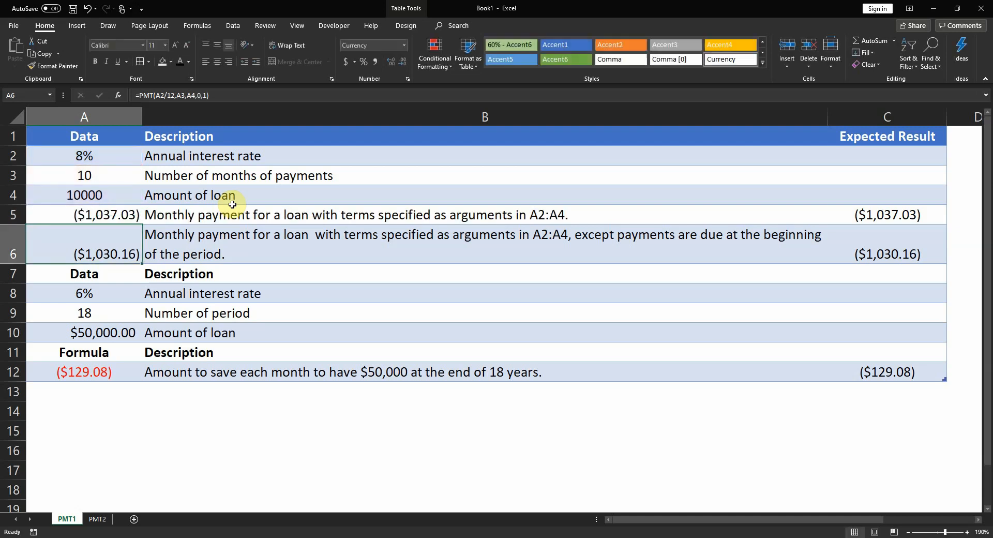
# Compare the monthly payment in A5 with the expected result in C5
pyautogui.press('Up')
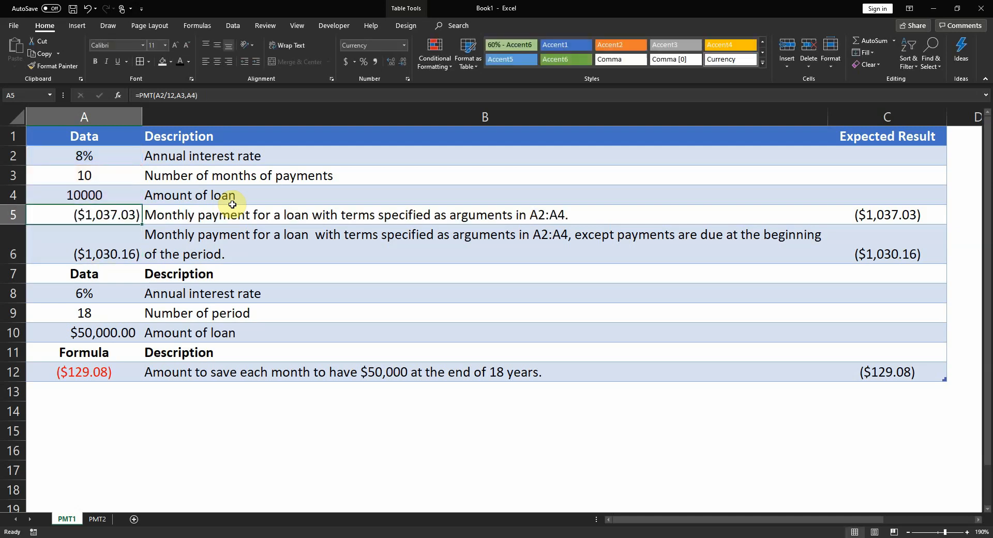
pyautogui.press('Right')
pyautogui.press('Right')
pyautogui.press('Right')
pyautogui.press('Left')
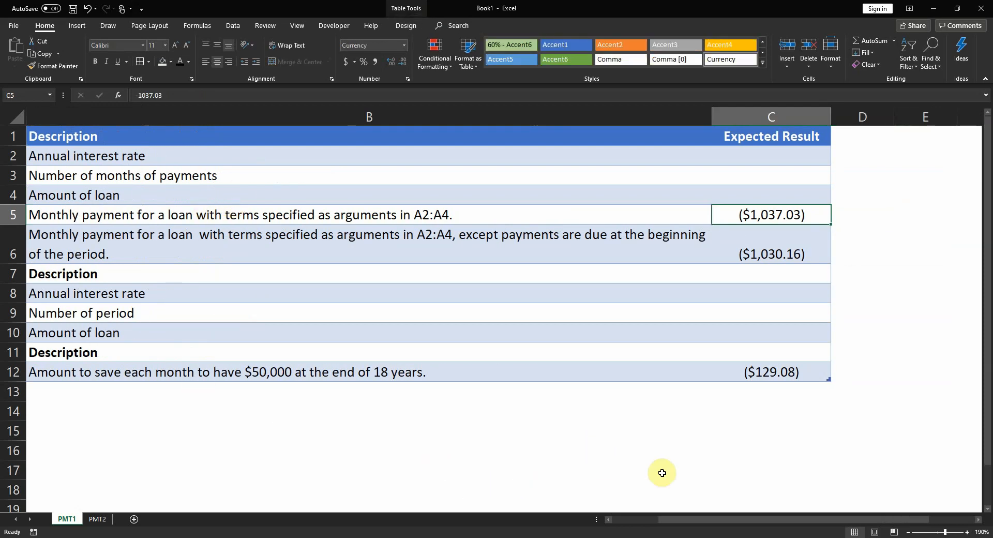
pyautogui.moveTo(682, 521); pyautogui.dragTo(618, 521)
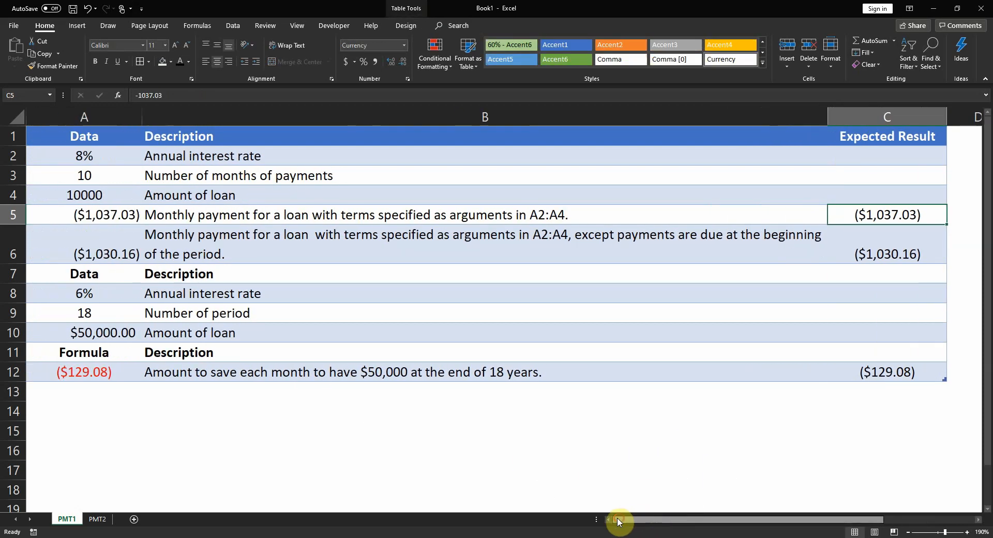
pyautogui.click(124, 211)
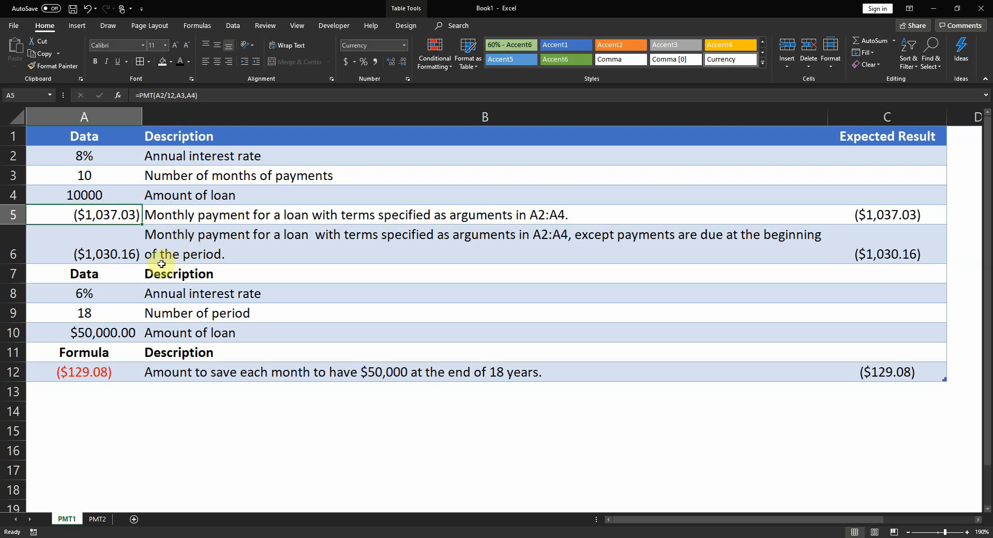
# Examine each argument of the beginning-of-period PMT formula in A6 and compare its result with the expected result in C6
pyautogui.click(83, 248)
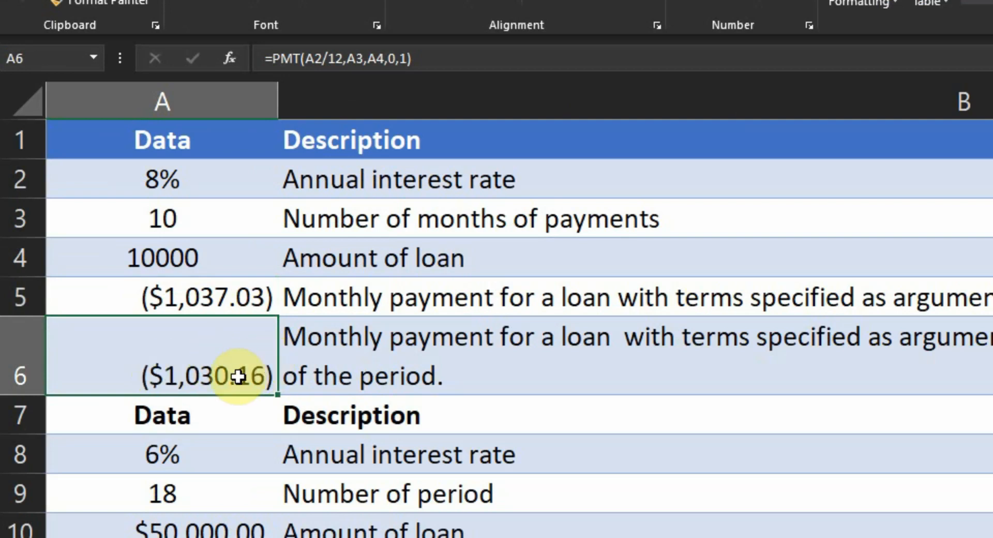
pyautogui.click(290, 59)
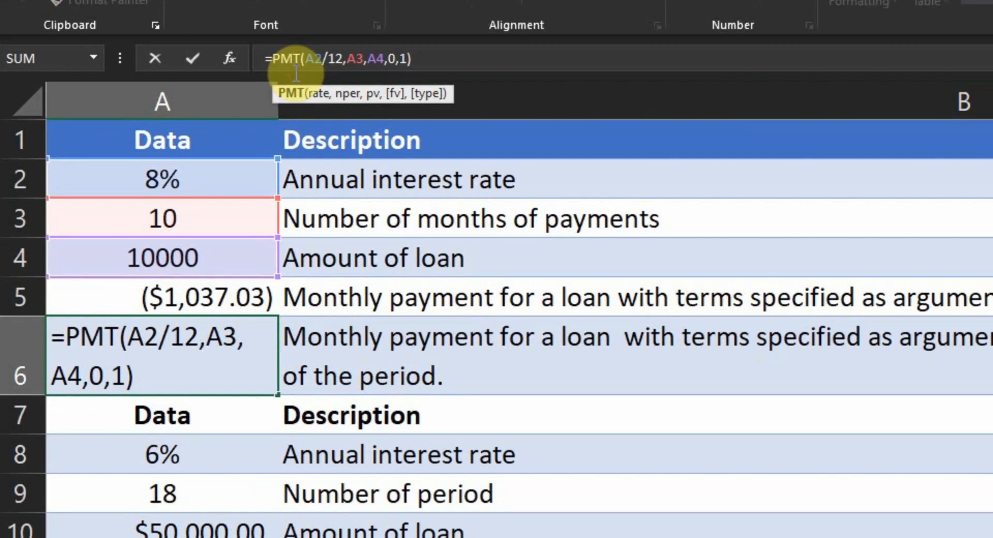
pyautogui.click(309, 61)
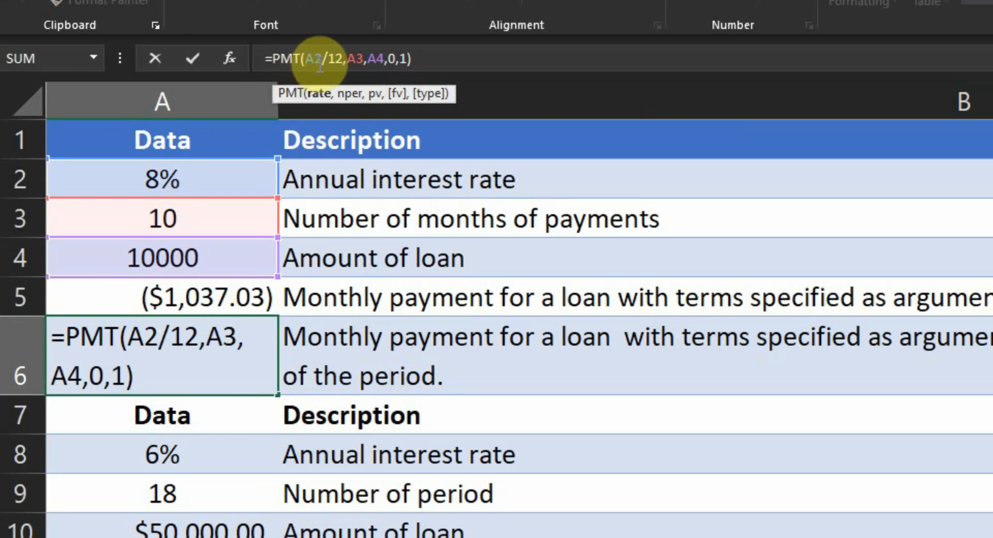
pyautogui.click(354, 67)
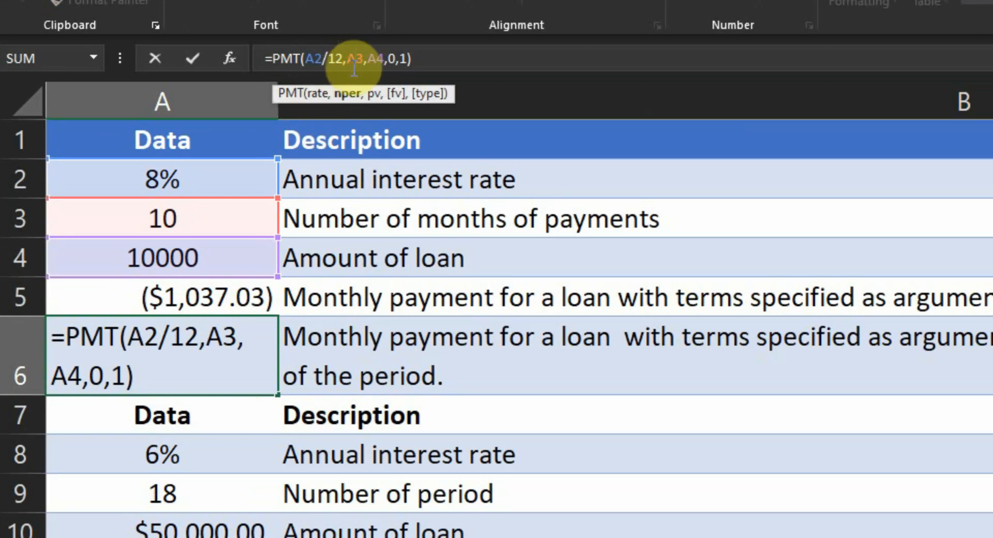
pyautogui.click(376, 59)
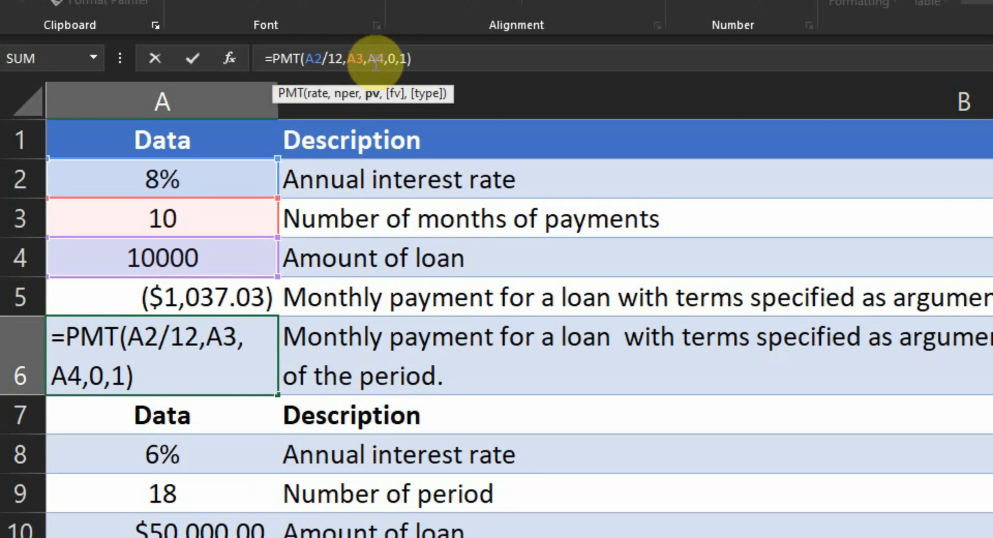
pyautogui.click(390, 60)
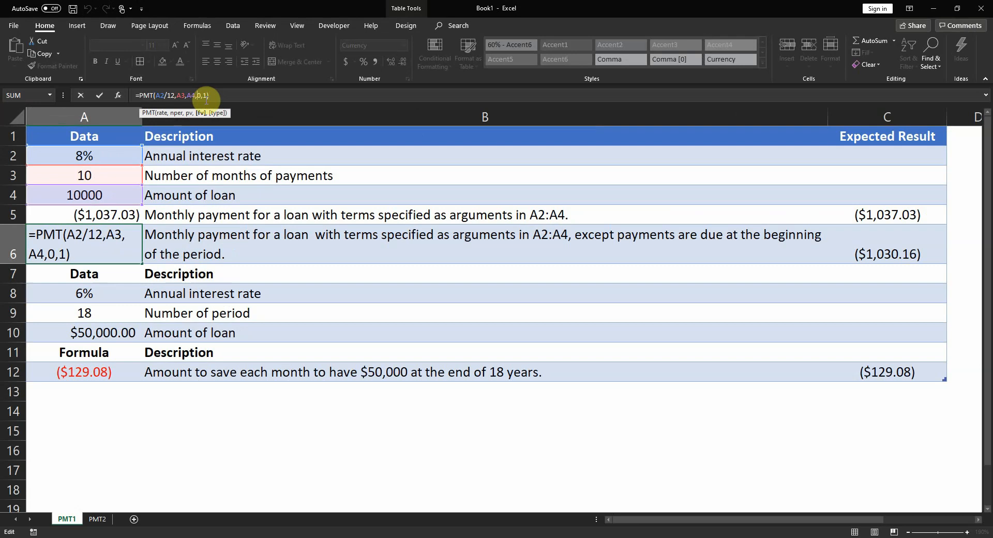
pyautogui.click(206, 96)
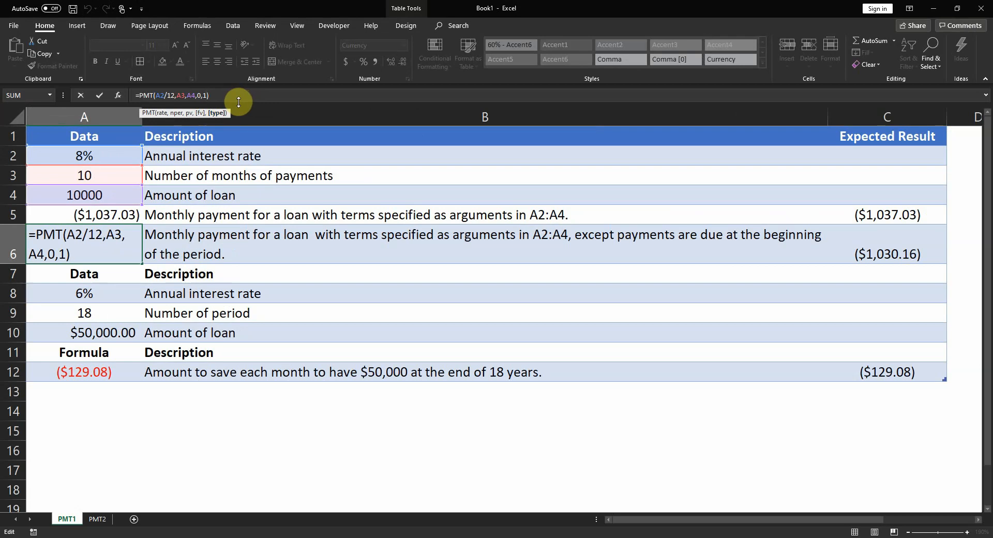
pyautogui.press('Return')
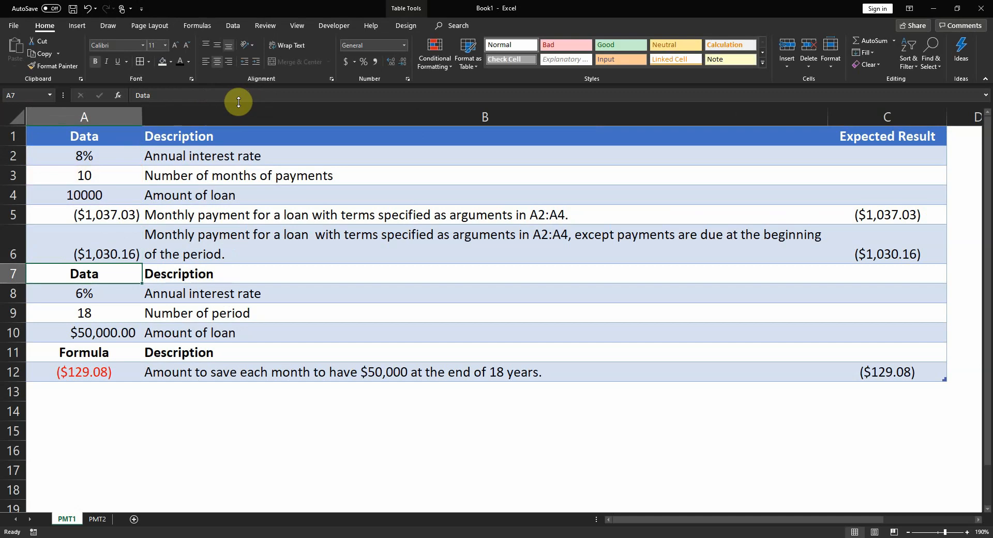
pyautogui.click(128, 243)
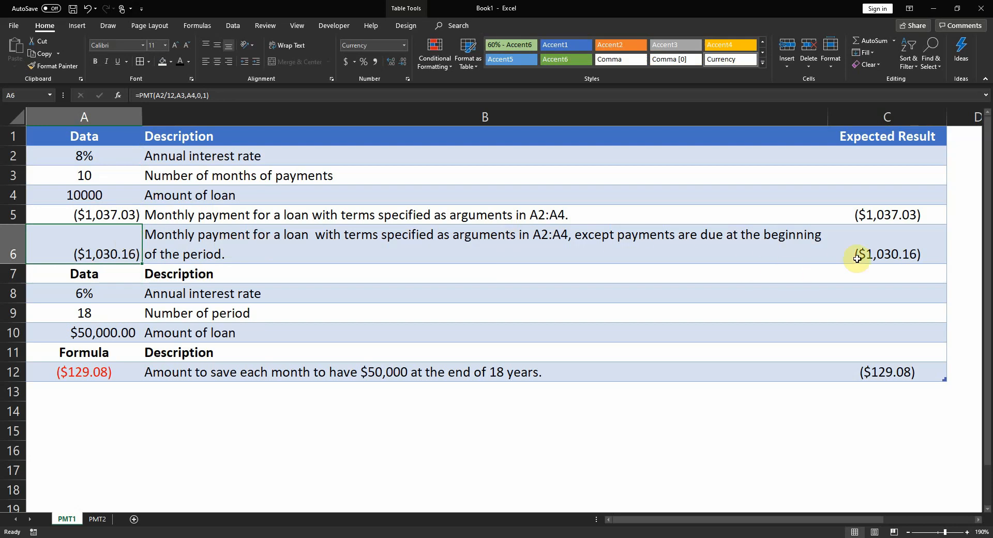
pyautogui.click(928, 246)
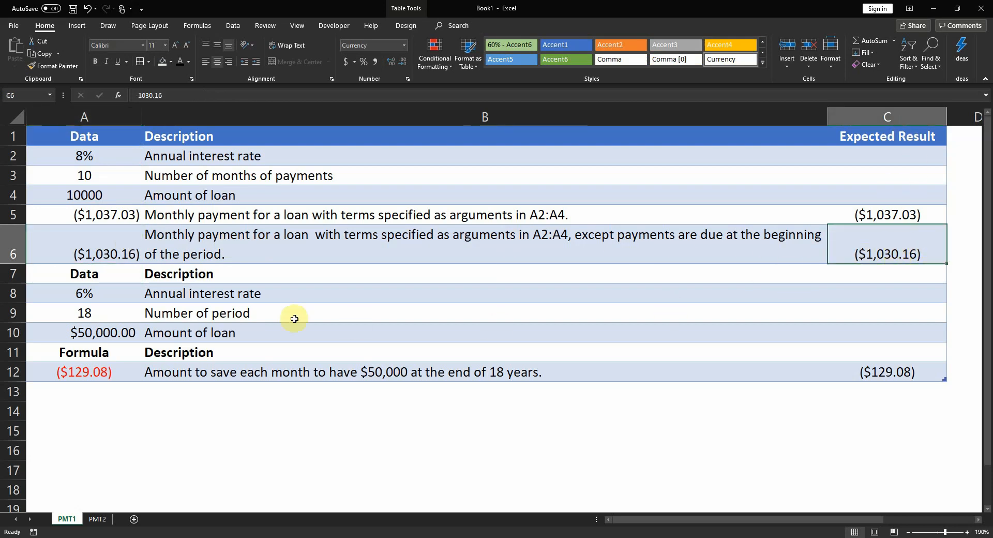
# Clear the savings formula in A12 and start a new PMT formula there with A8/12 as the rate
pyautogui.click(102, 369)
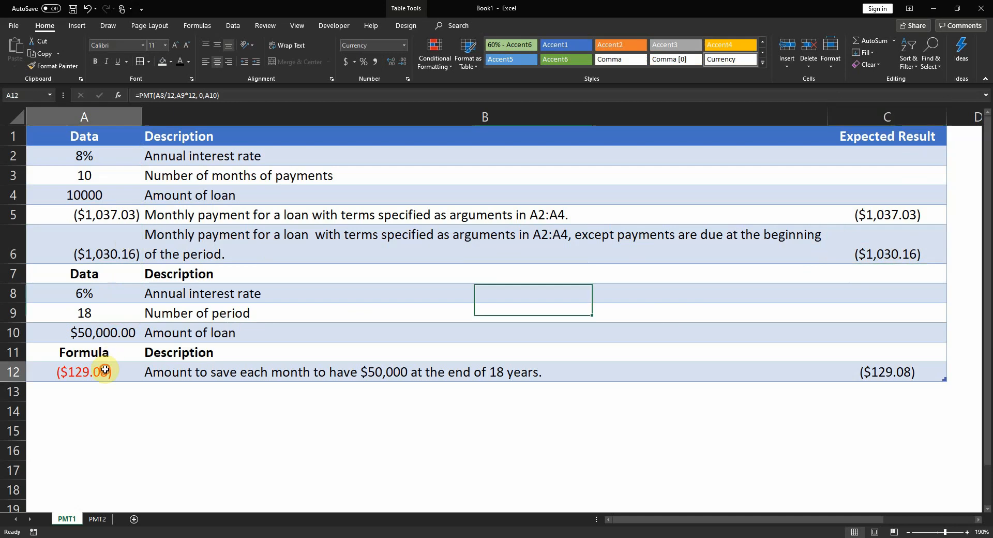
pyautogui.press('Delete')
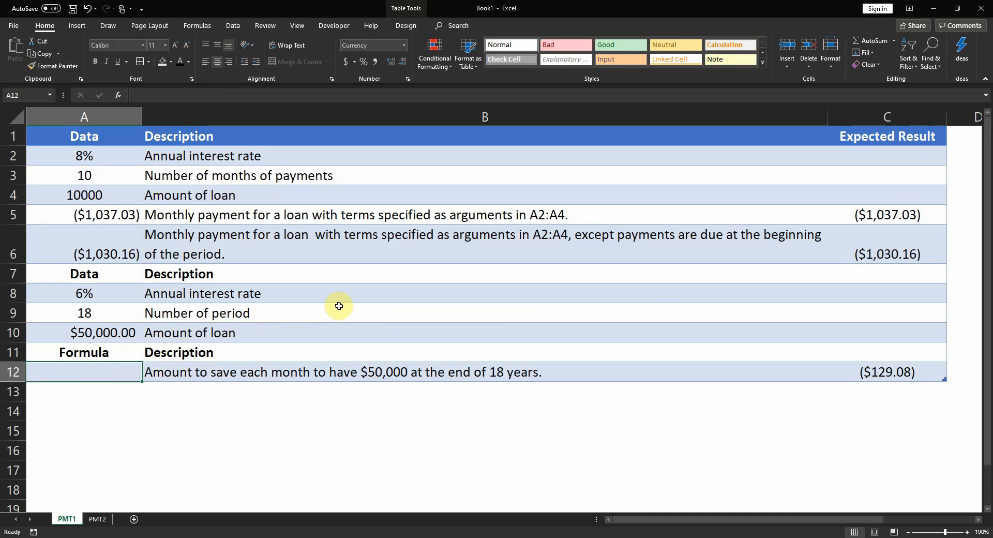
pyautogui.write('=P')
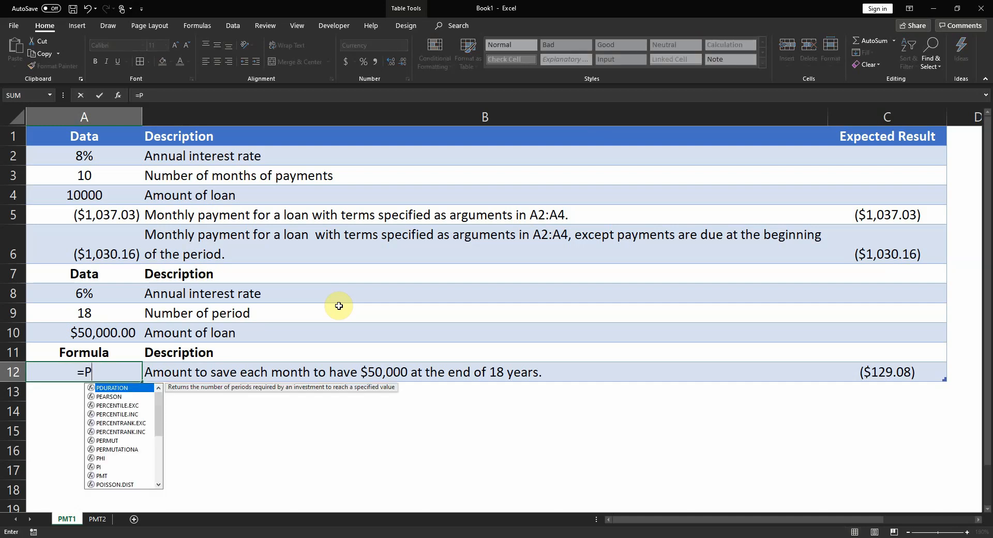
pyautogui.write('MT(')
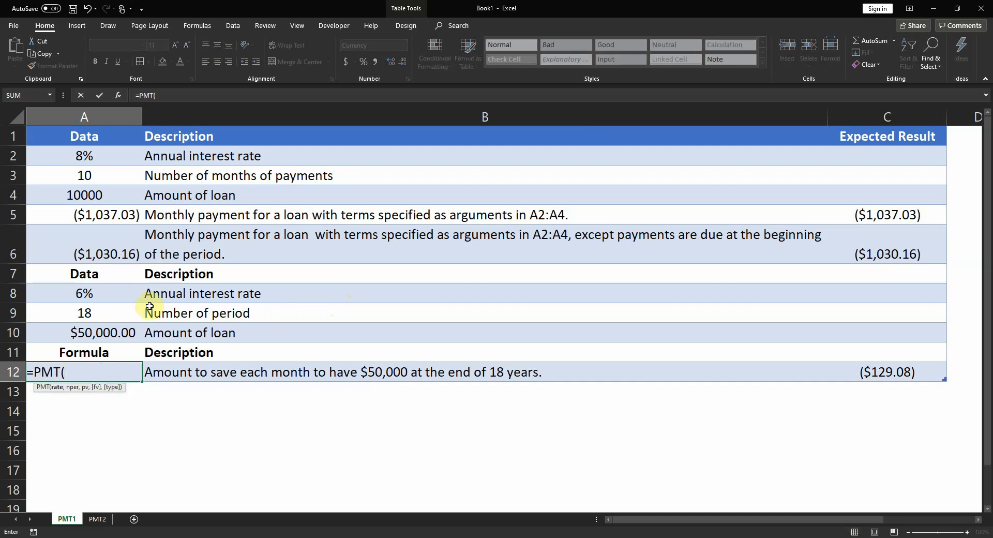
pyautogui.click(113, 298)
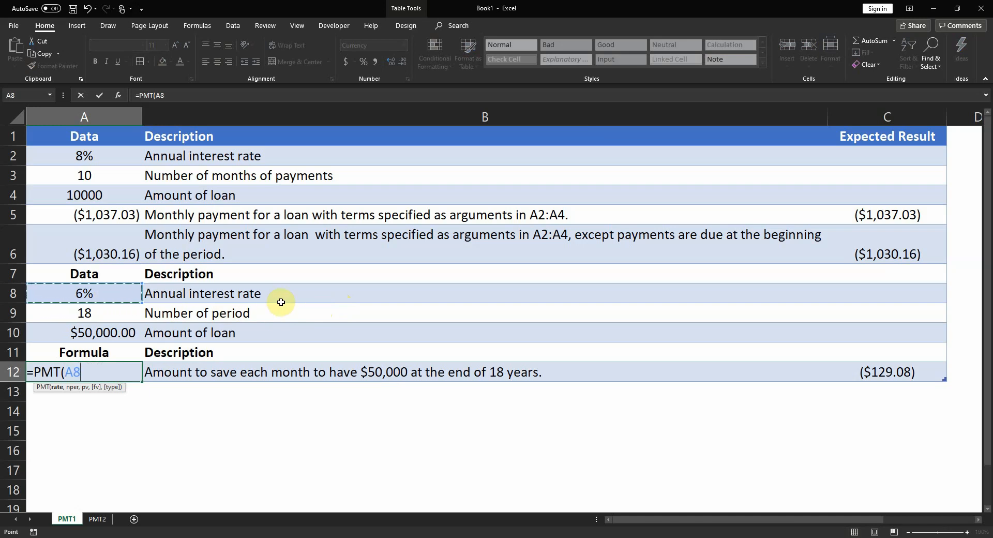
pyautogui.write('/12,')
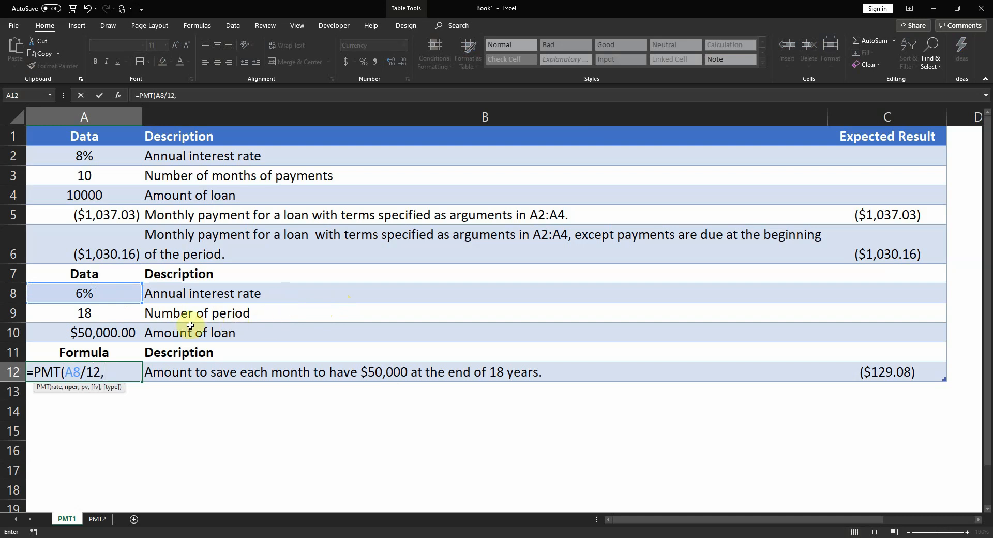
# Complete the A12 formula with A9*12 as the number of periods, 0 as present value and A10 as future value
pyautogui.click(118, 316)
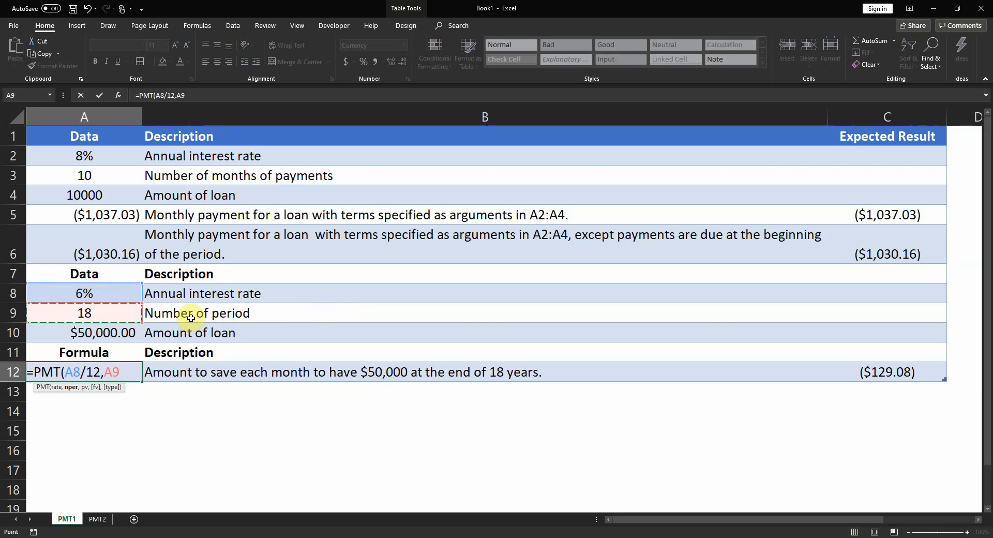
pyautogui.write('*12')
pyautogui.write(',')
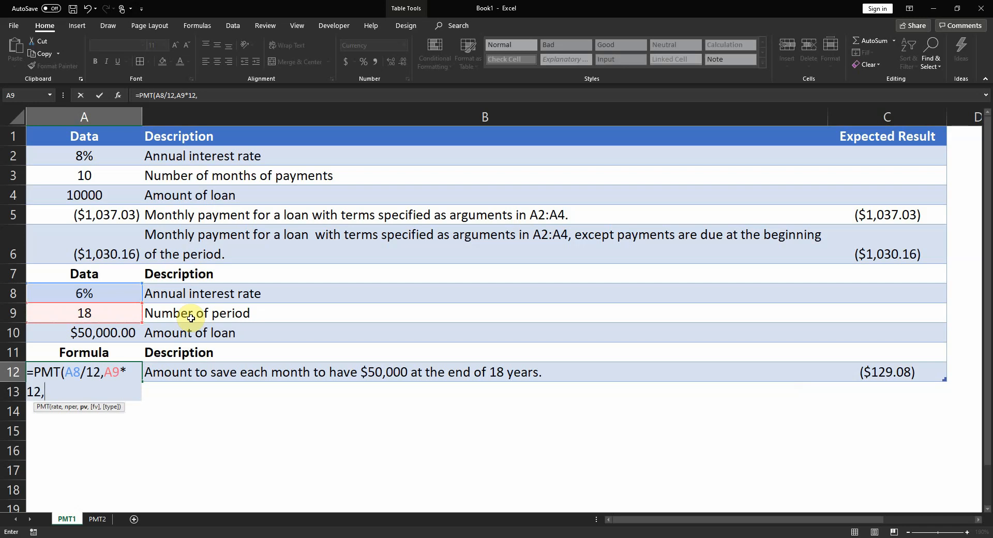
pyautogui.write('0,')
pyautogui.click(119, 336)
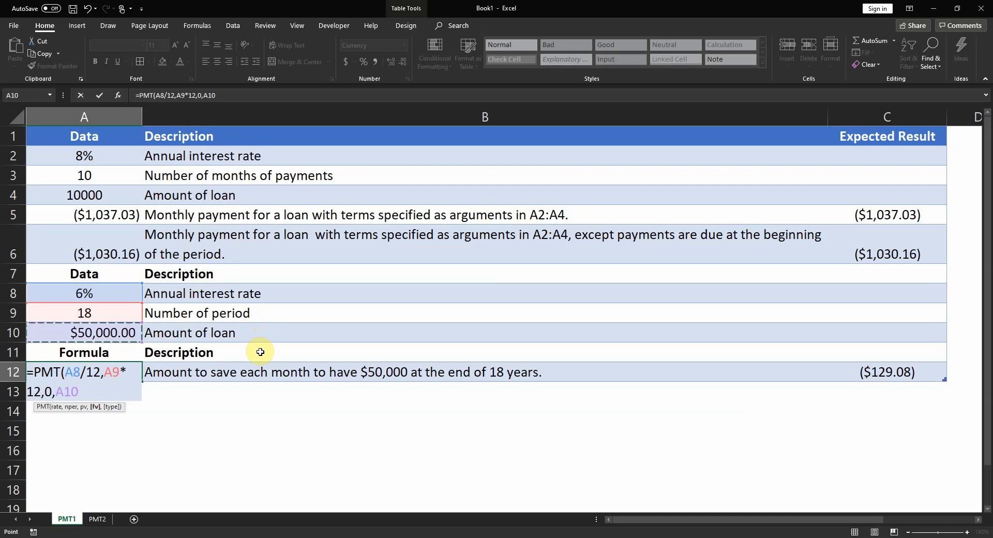
pyautogui.write(',')
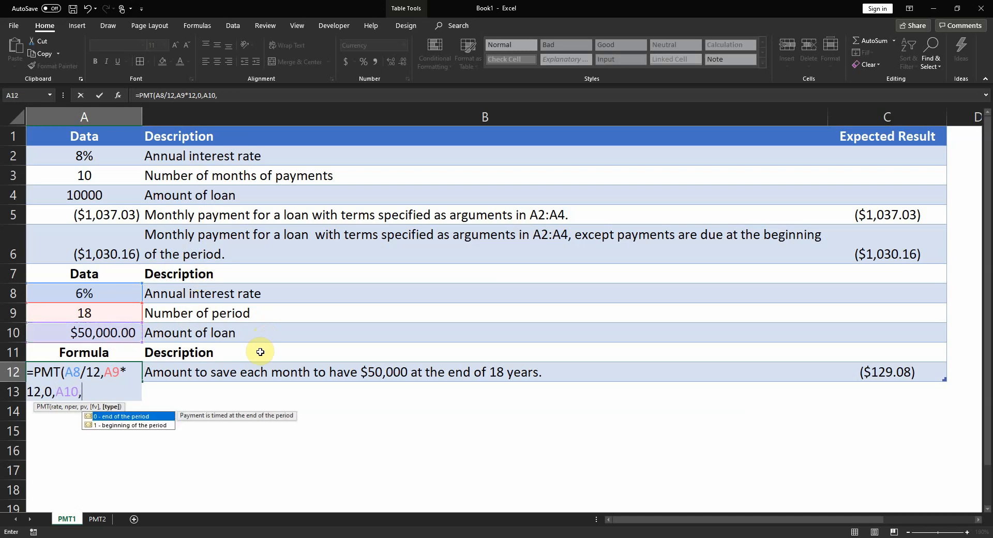
pyautogui.press('BackSpace')
pyautogui.write(')')
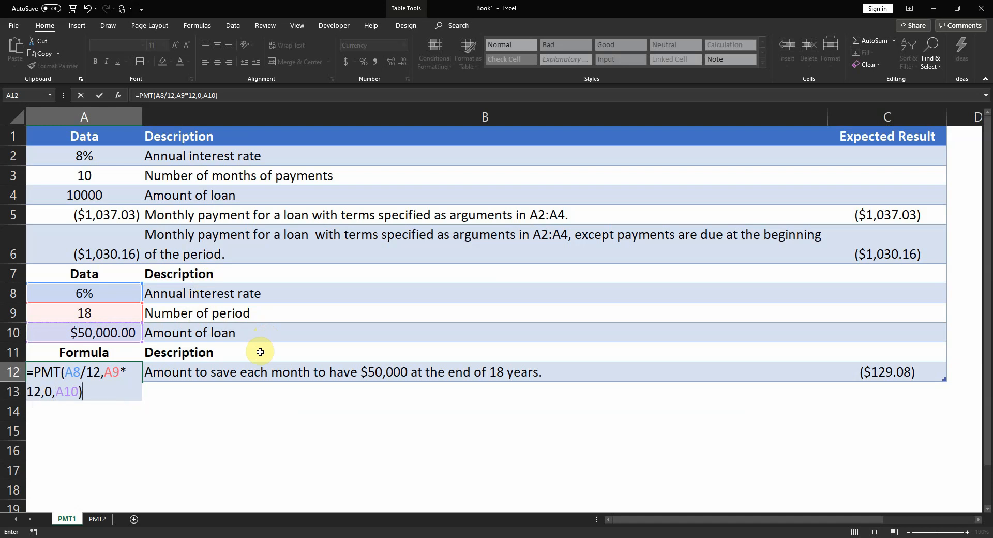
pyautogui.hotkey('ctrl', 'Return')
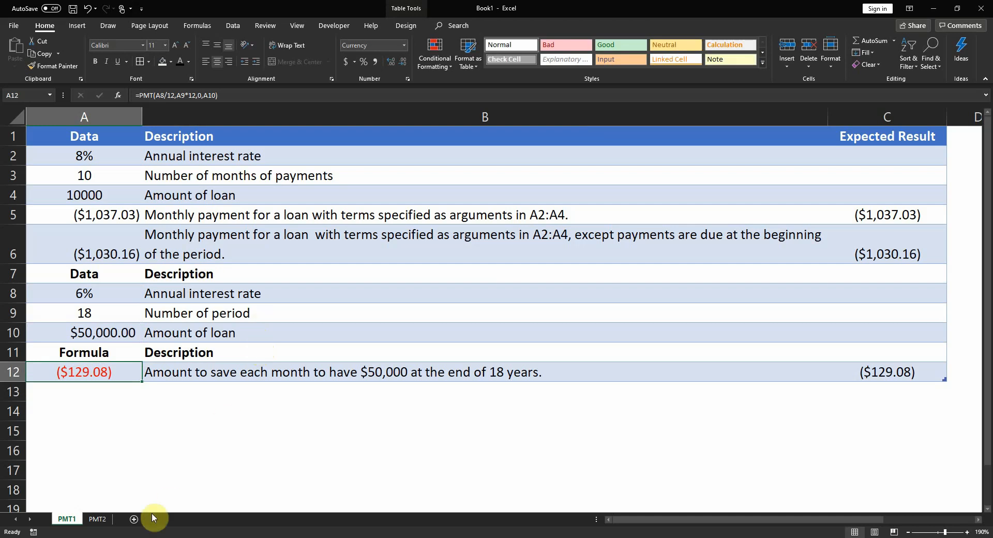
# Switch to the PMT2 sheet and select an empty cell beside the loan table
pyautogui.click(98, 519)
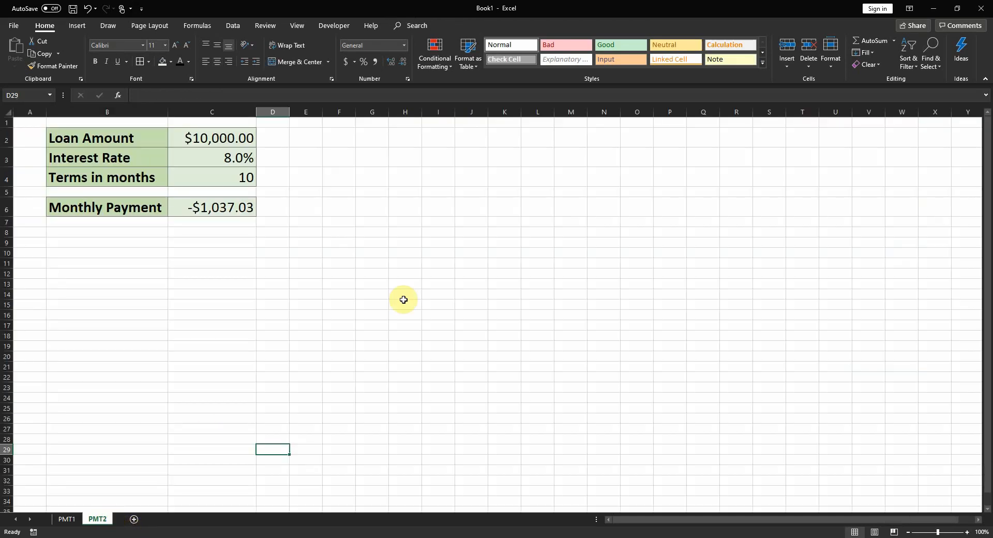
pyautogui.click(451, 241)
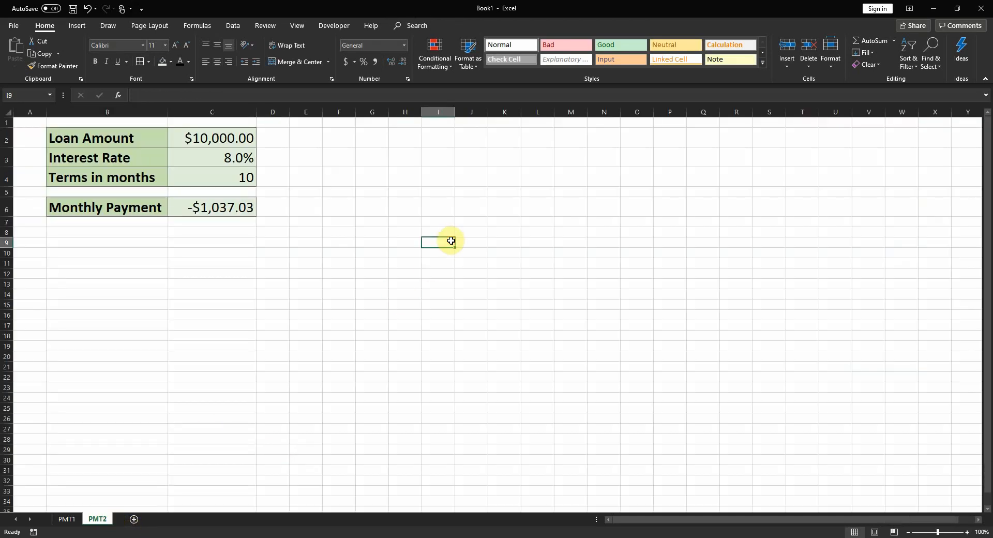
# Hide the gridlines on the PMT2 sheet
pyautogui.click(297, 26)
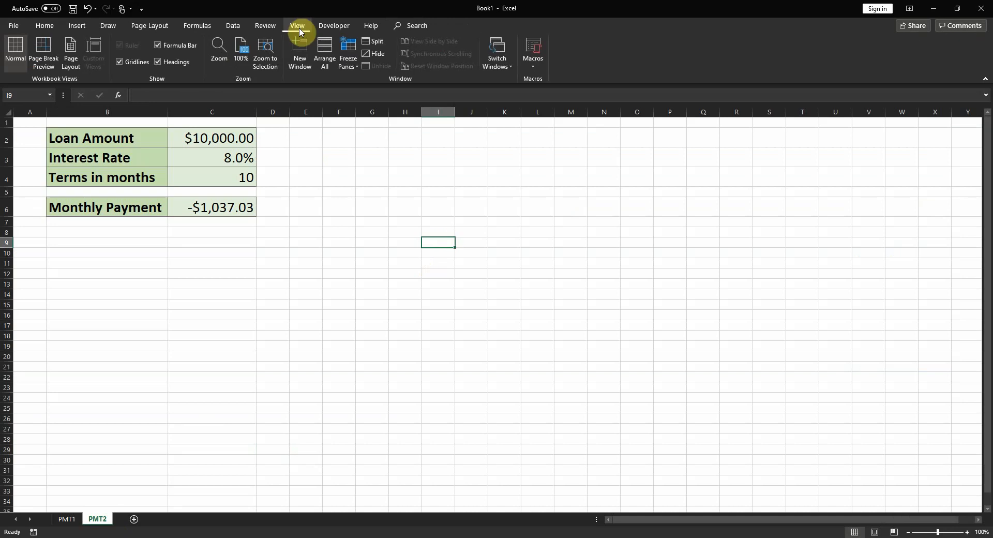
pyautogui.click(120, 61)
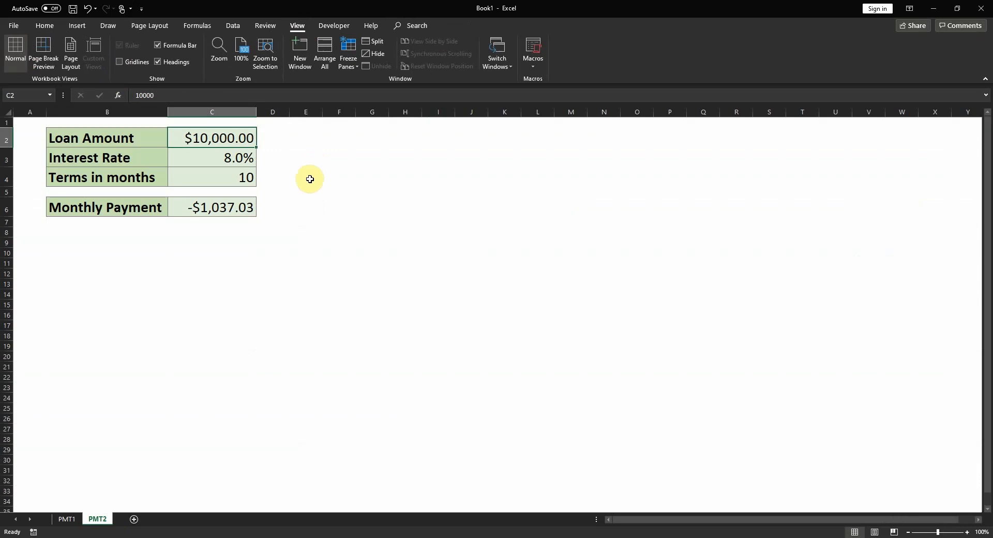
# Review the loan amount and interest rate inputs and the PMT formula in the Monthly Payment cell C6
pyautogui.click(160, 157)
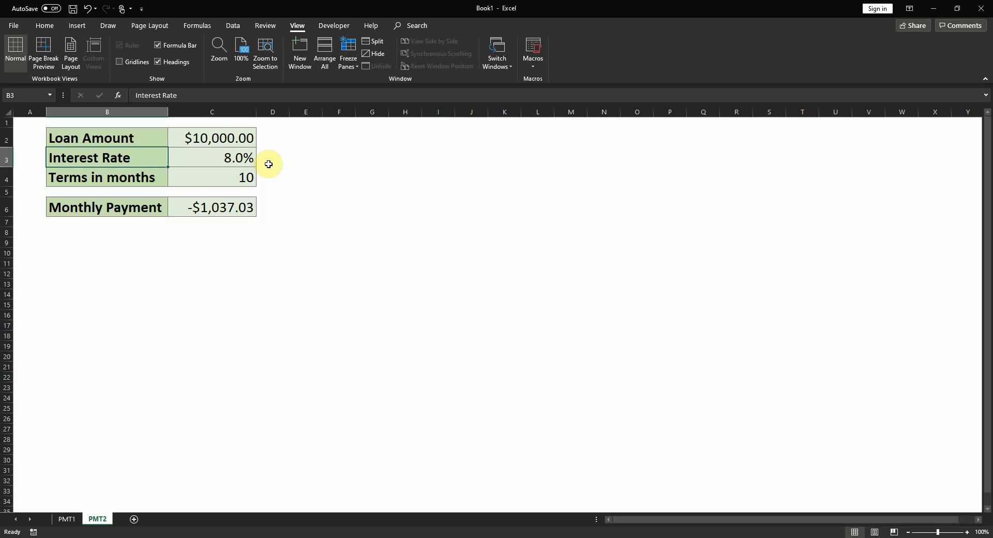
pyautogui.click(232, 138)
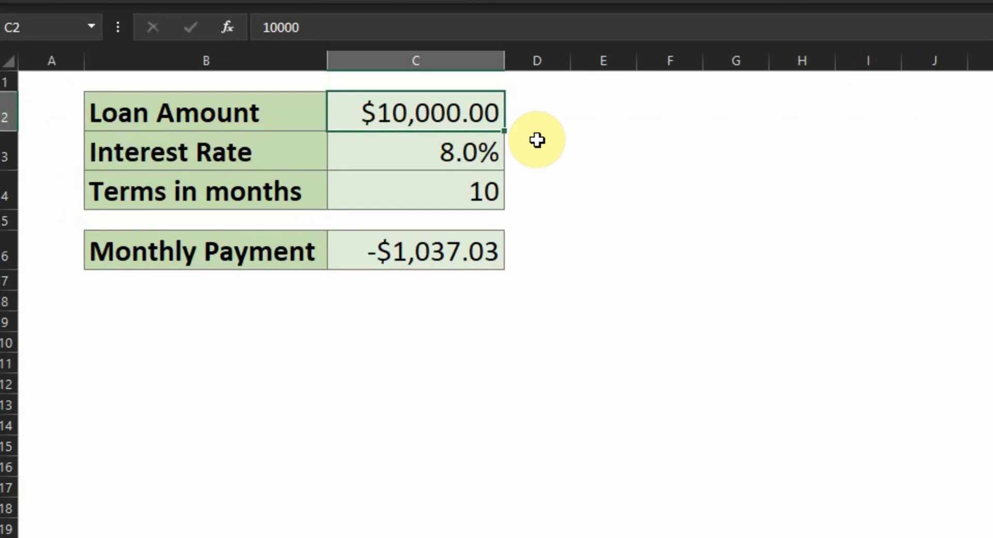
pyautogui.click(441, 156)
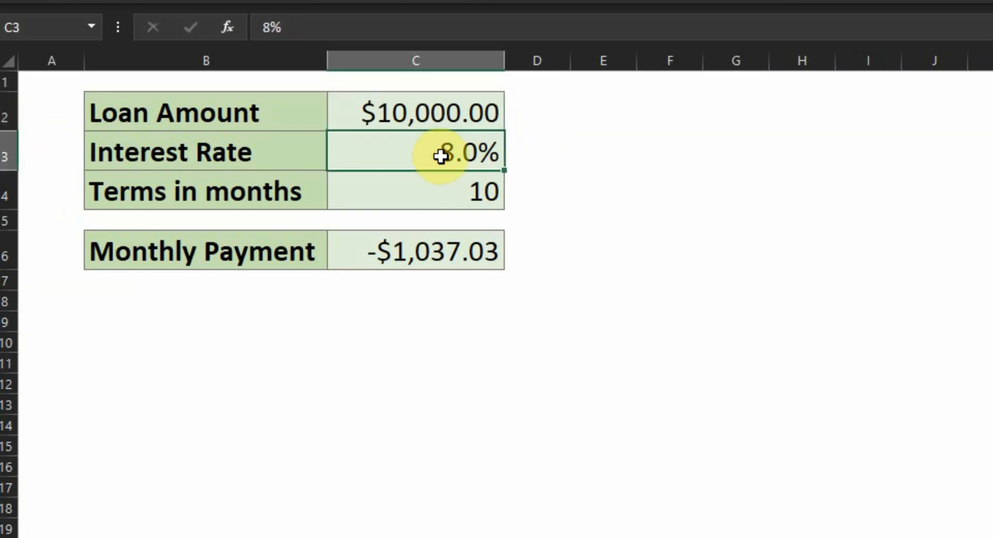
pyautogui.click(490, 249)
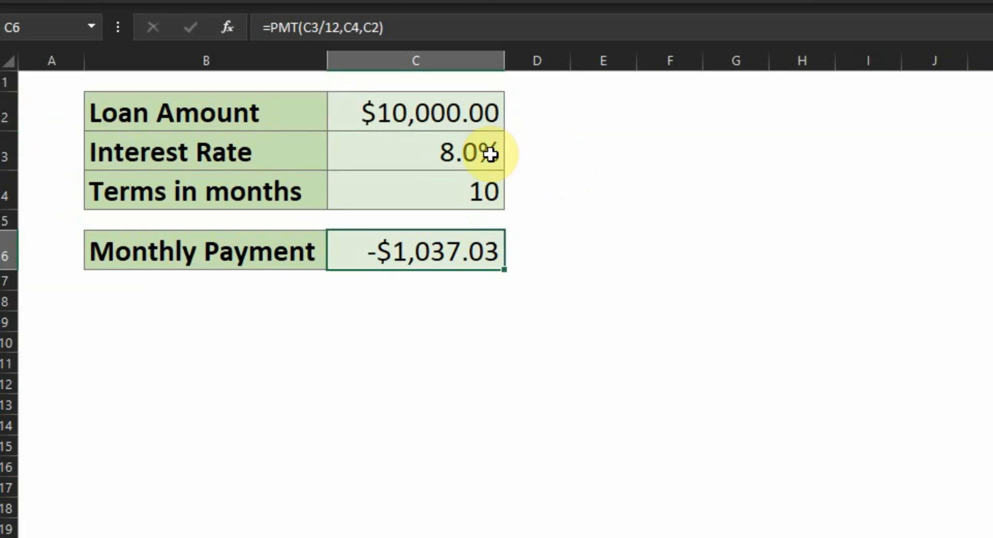
pyautogui.click(475, 144)
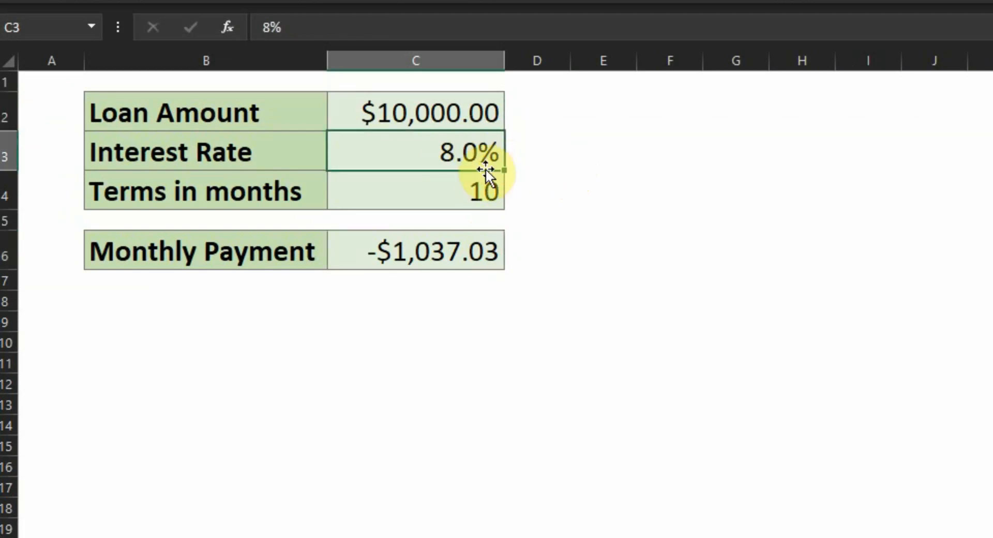
# Change the interest rate label in B3 to "Interest Rate(APR)"
pyautogui.click(305, 156)
pyautogui.click(447, 39)
pyautogui.write('(yrl')
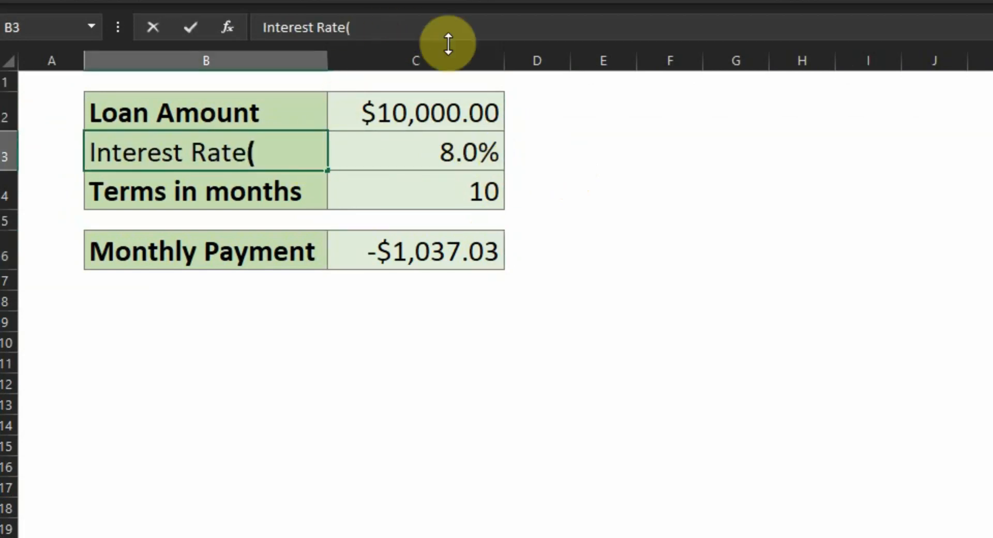
pyautogui.press('BackSpace')
pyautogui.press('BackSpace')
pyautogui.press('BackSpace')
pyautogui.write('APR)')
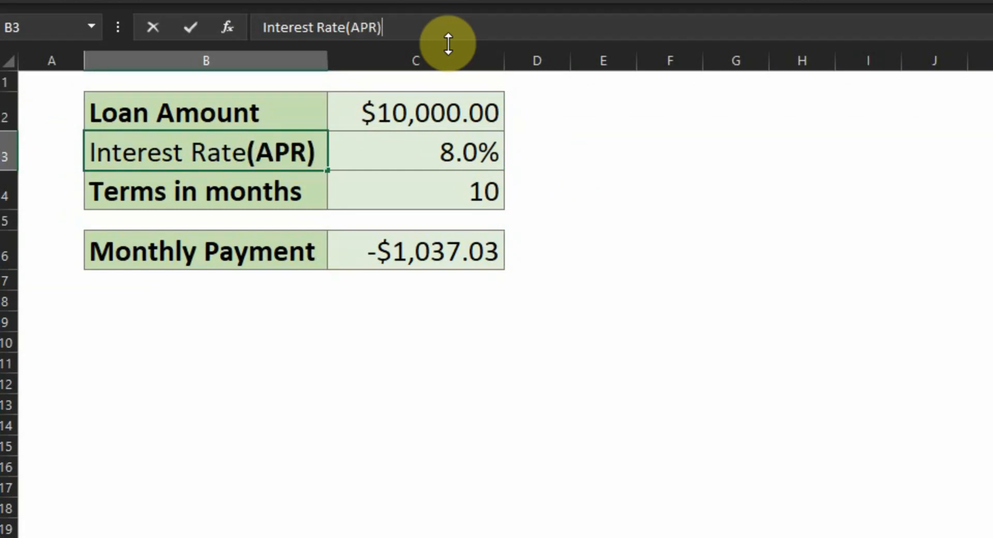
pyautogui.press('Return')
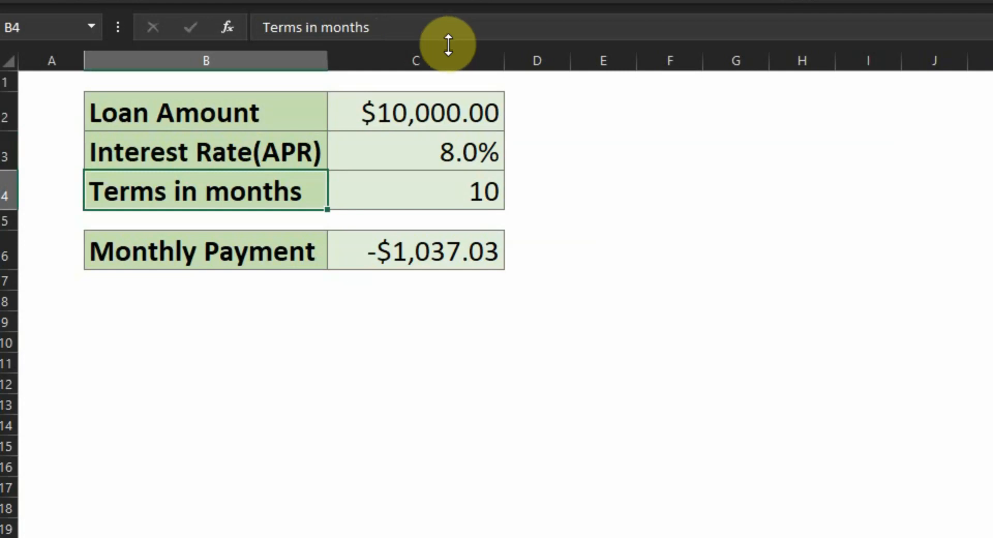
# Examine the PMT formula in C6 and the cells it references for rate, number of periods and present value
pyautogui.press('Down')
pyautogui.press('Right')
pyautogui.press('Down')
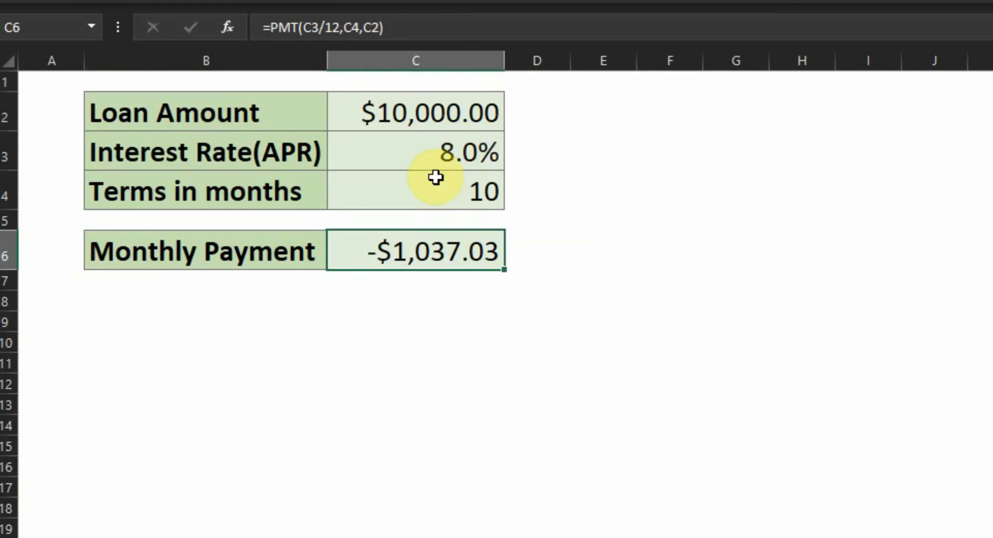
pyautogui.click(349, 26)
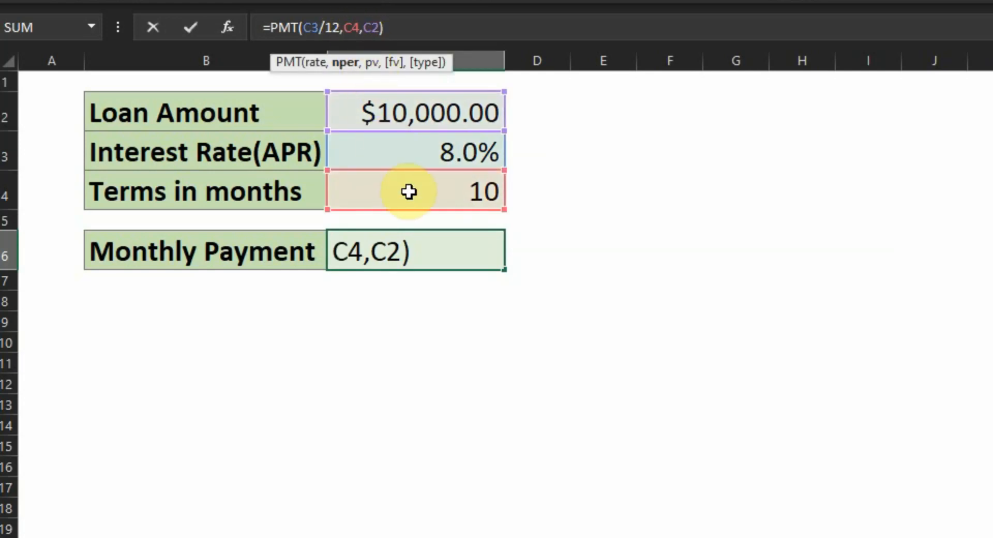
pyautogui.click(416, 243)
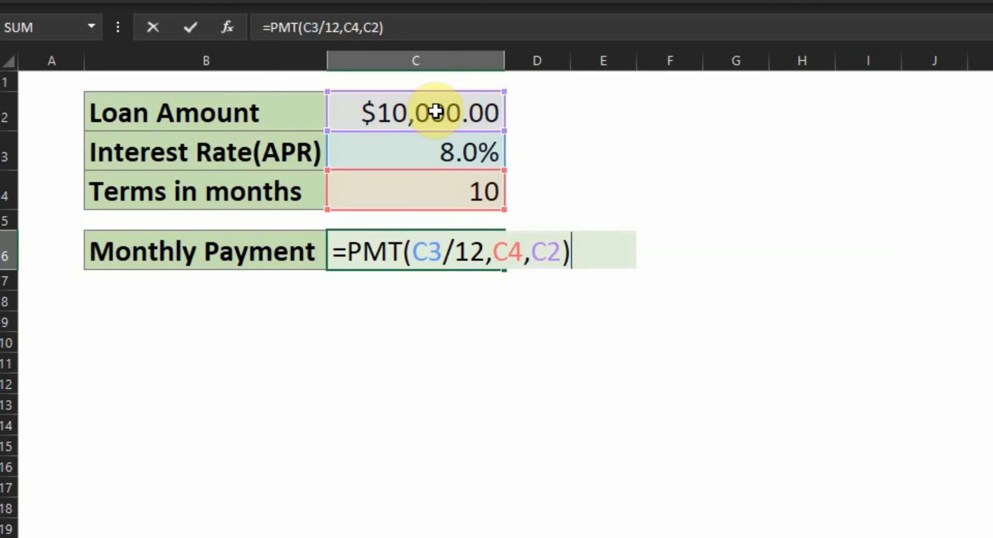
pyautogui.press('Return')
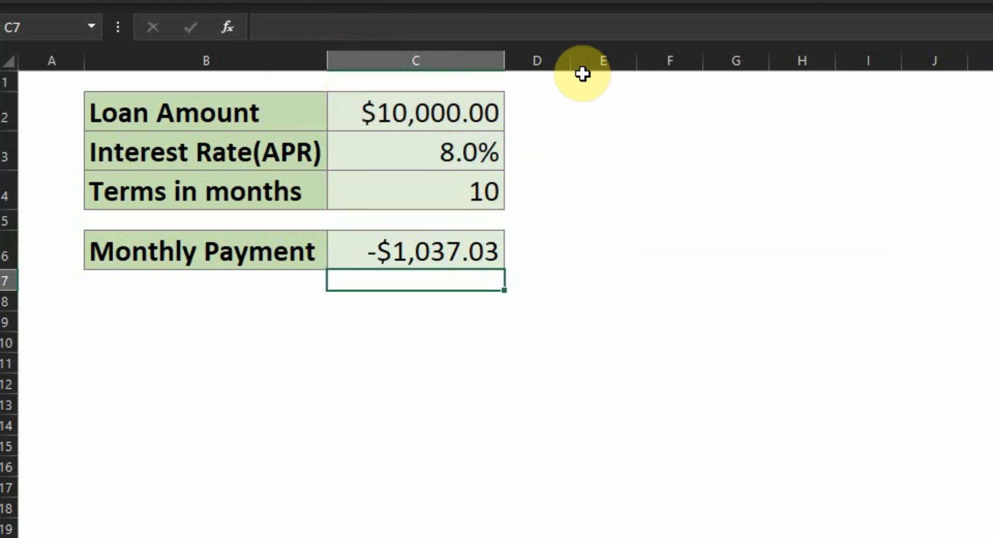
# Set the loan table's inputs to a 2500 loan amount, 20% interest rate and 36-month term
pyautogui.click(450, 112)
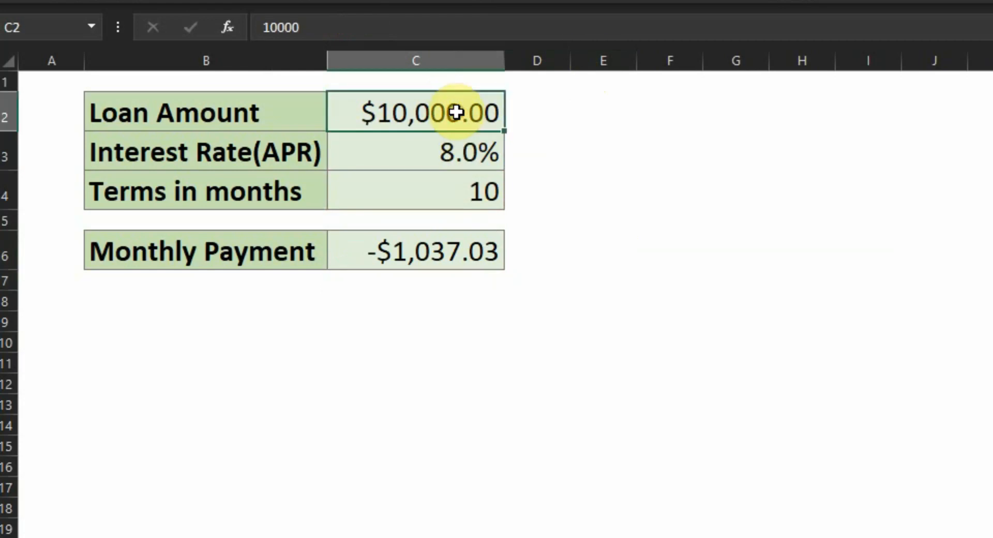
pyautogui.write('2500')
pyautogui.press('Return')
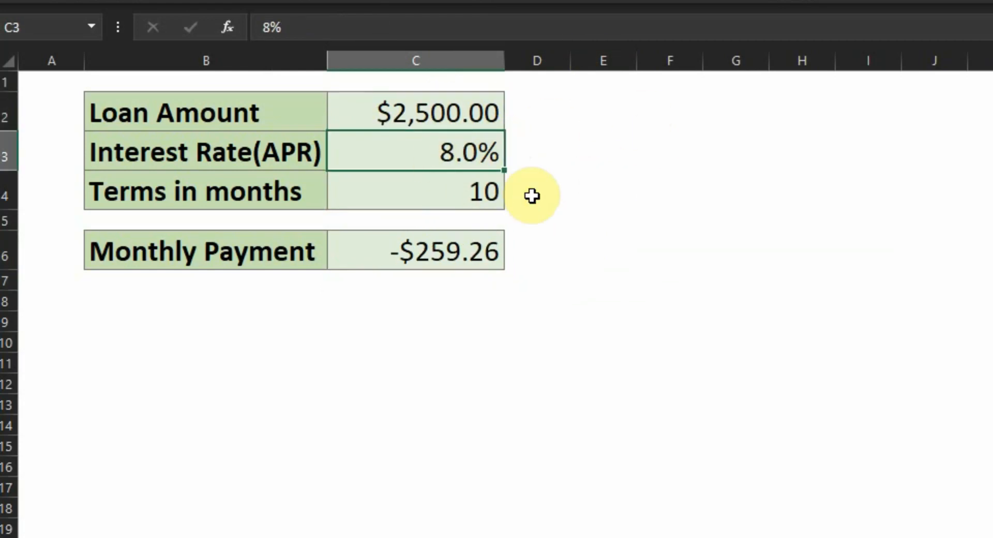
pyautogui.write('20')
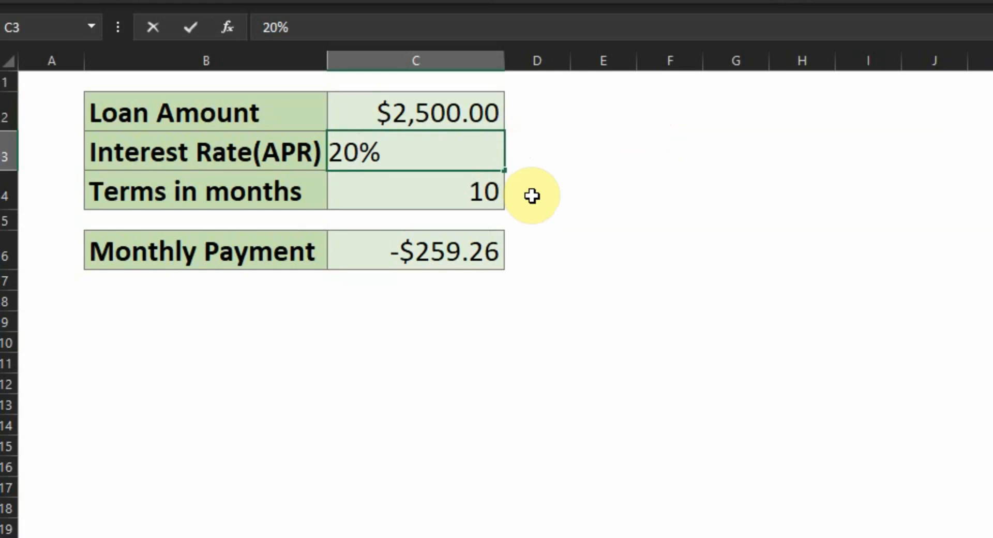
pyautogui.press('Return')
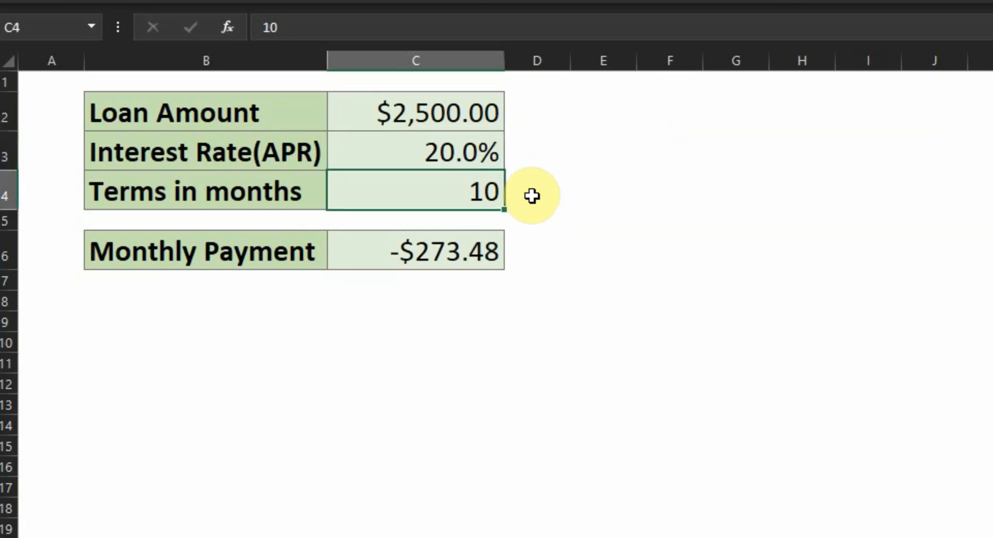
pyautogui.write('36')
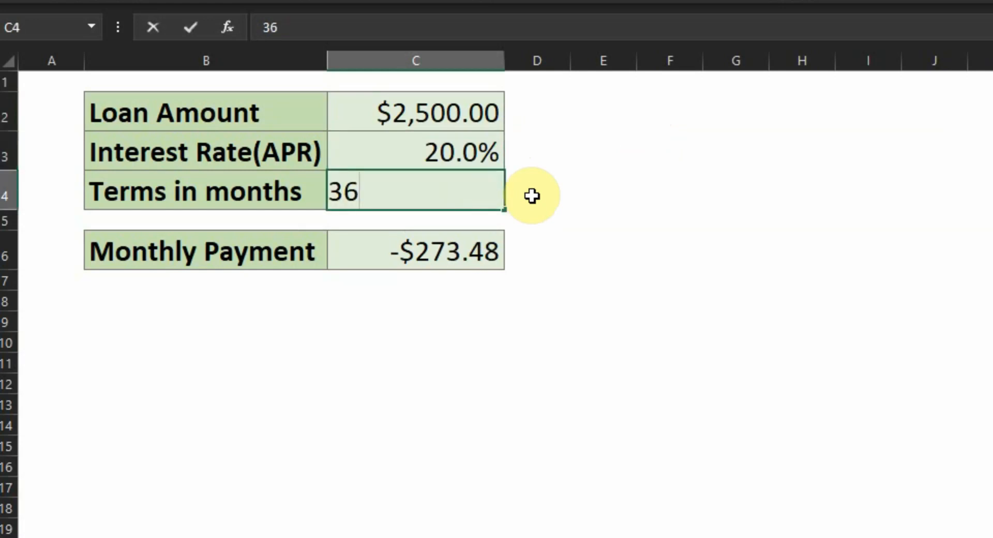
pyautogui.press('Return')
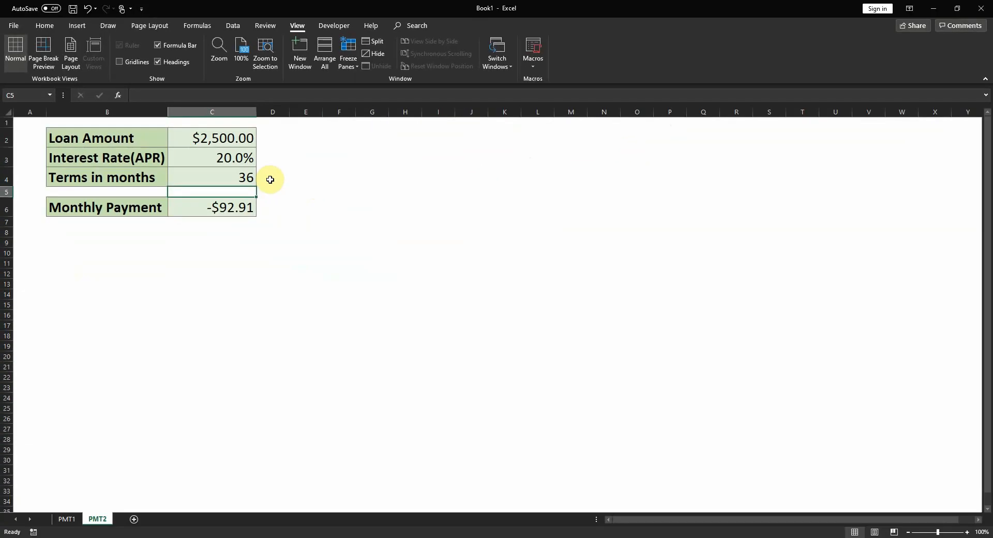
# Check the recalculated monthly payment in C6 against the loan inputs in C2:C4
pyautogui.click(239, 207)
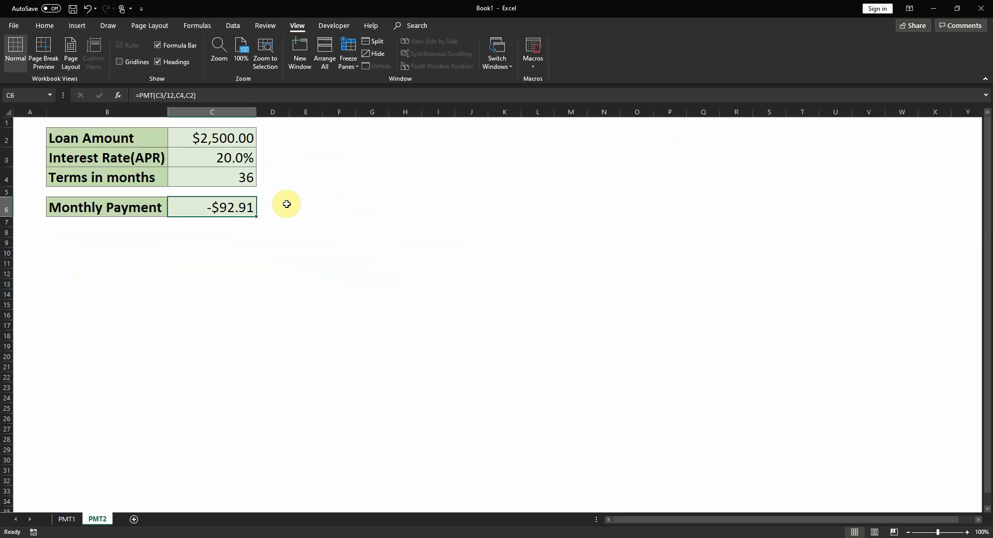
pyautogui.moveTo(253, 137); pyautogui.dragTo(253, 178)
pyautogui.click(246, 209)
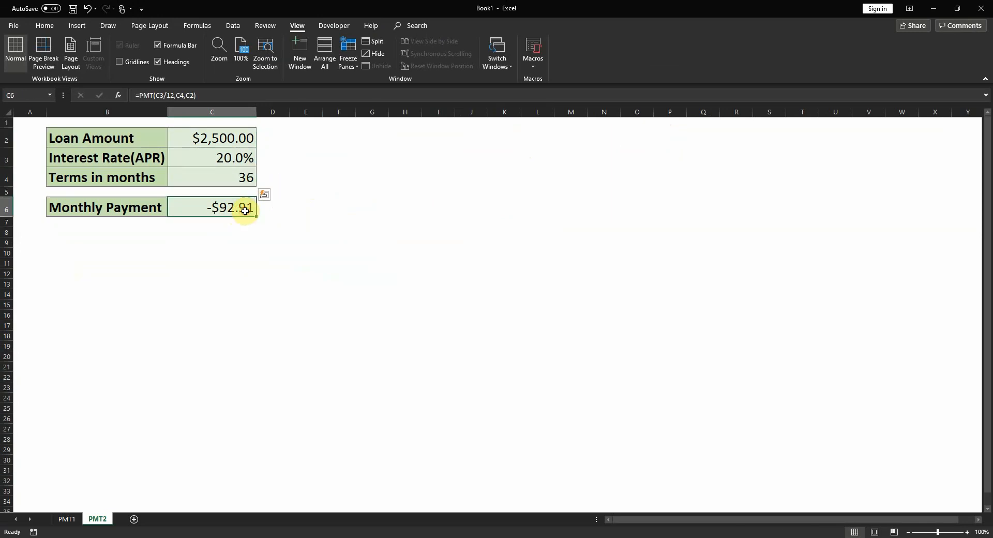